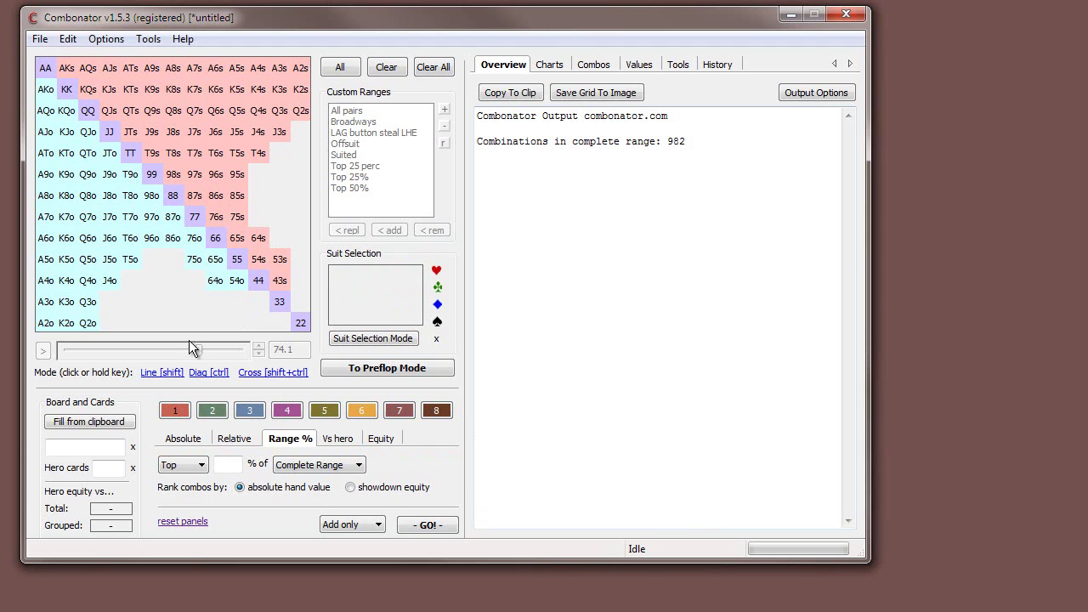
Set the board cards to Qs Td 3c for the range percentage selection
click(288, 442)
click(239, 468)
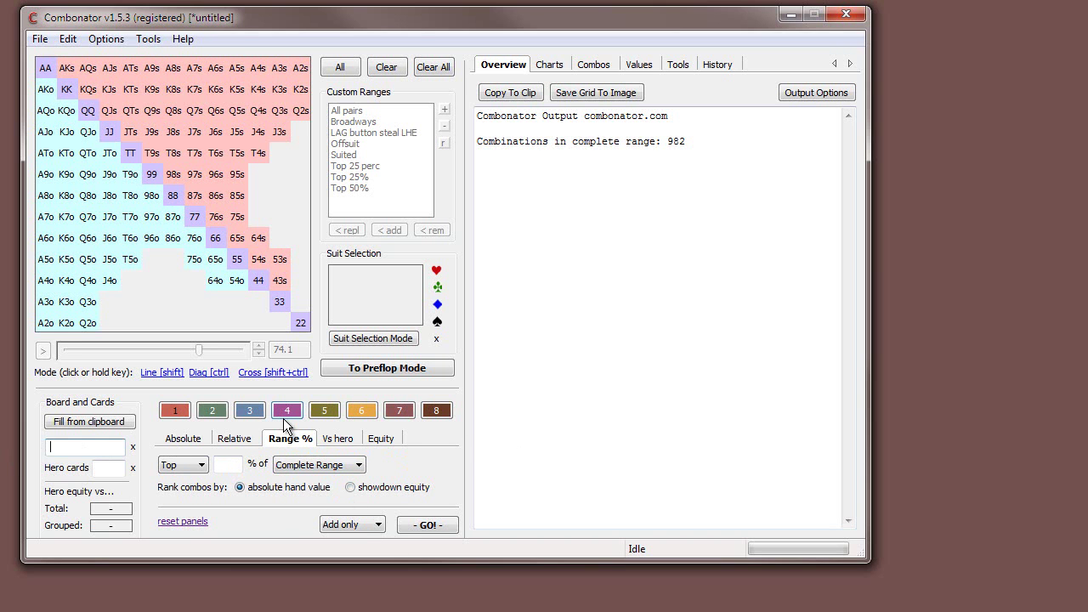
text(qt4c)
key(Return)
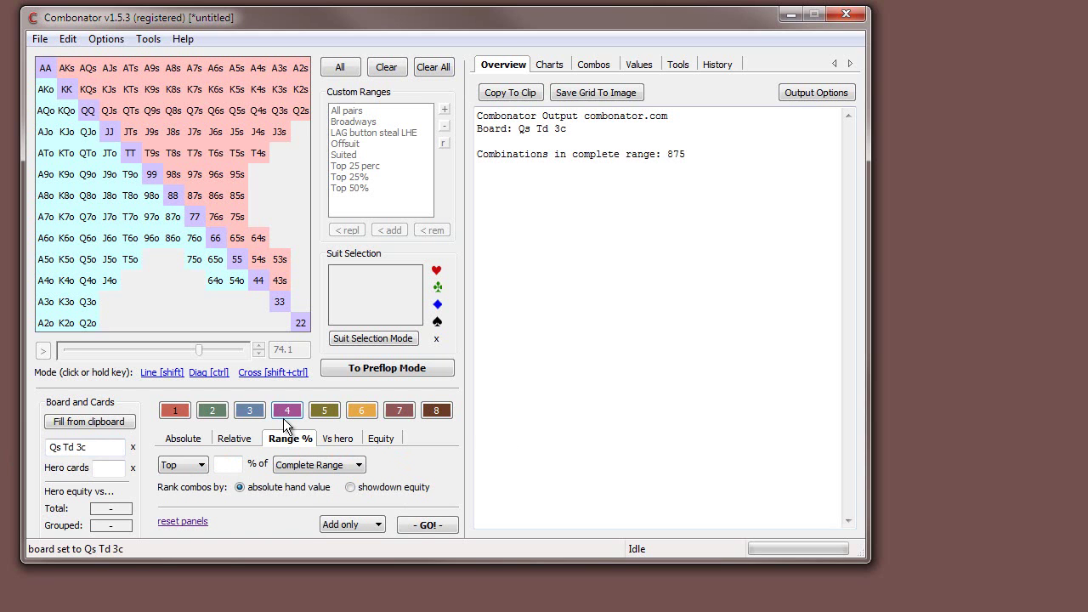
Group the top 50% of the complete range in group 1, ranking combos by absolute hand value
click(183, 465)
click(180, 476)
click(232, 468)
text(50)
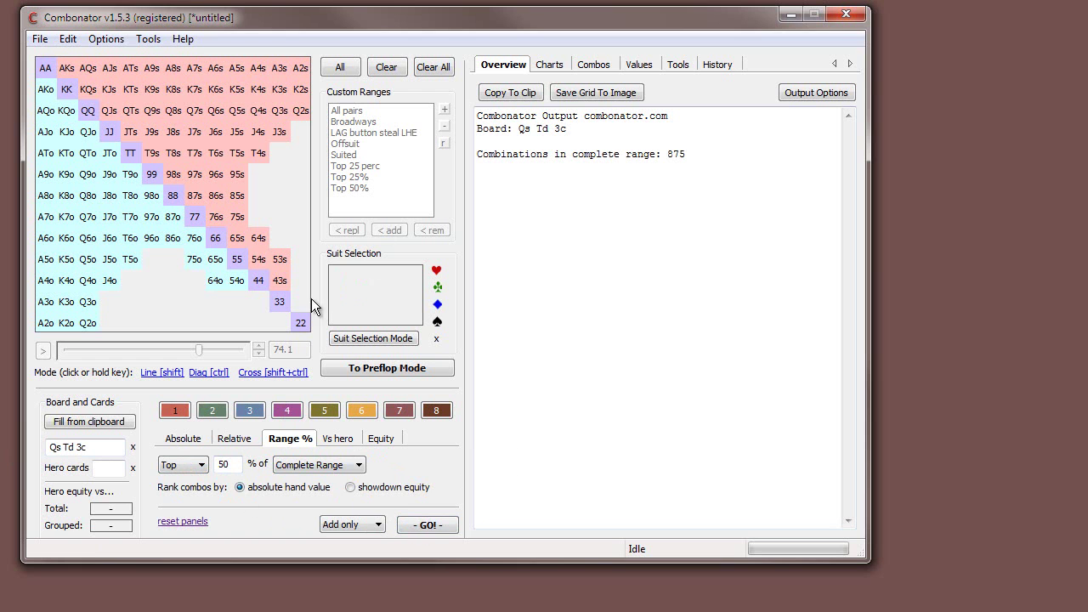
click(427, 524)
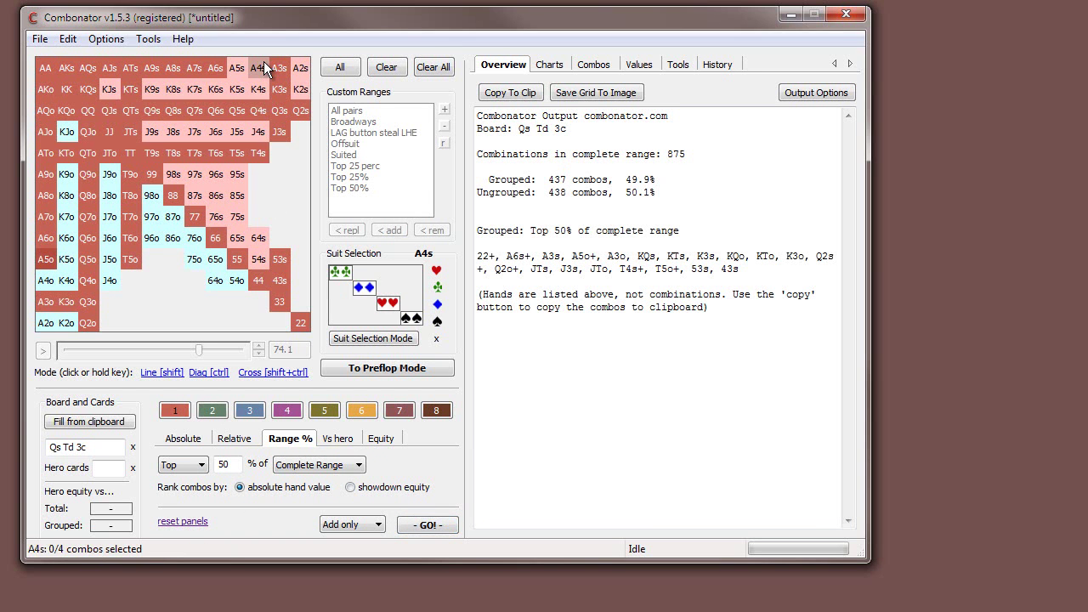
Examine the grouped and ungrouped combo counts and percentages in the overview output against the entered board and percentage
click(97, 448)
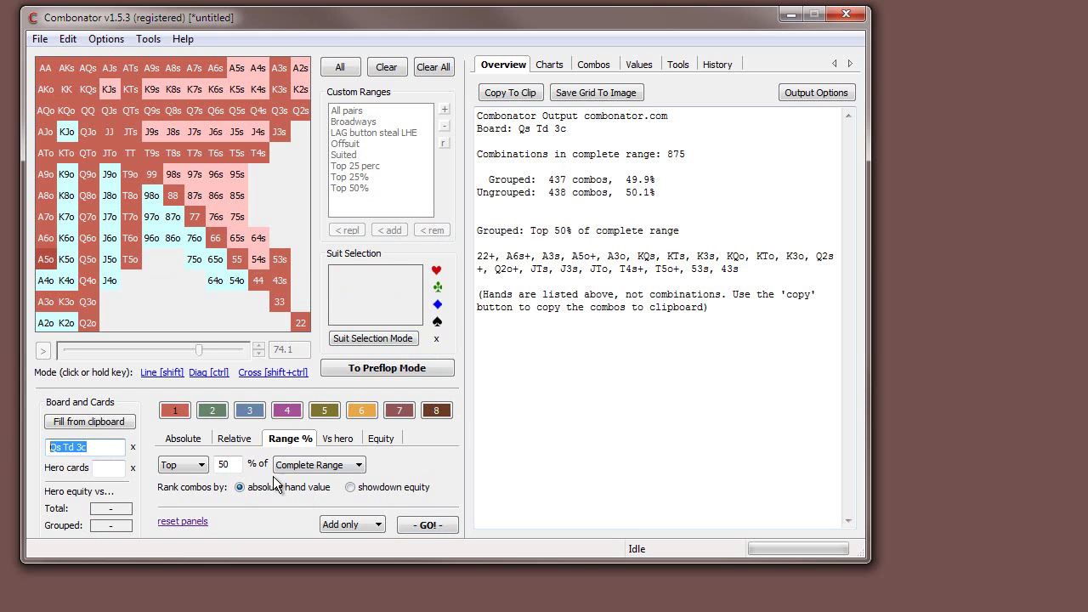
click(224, 465)
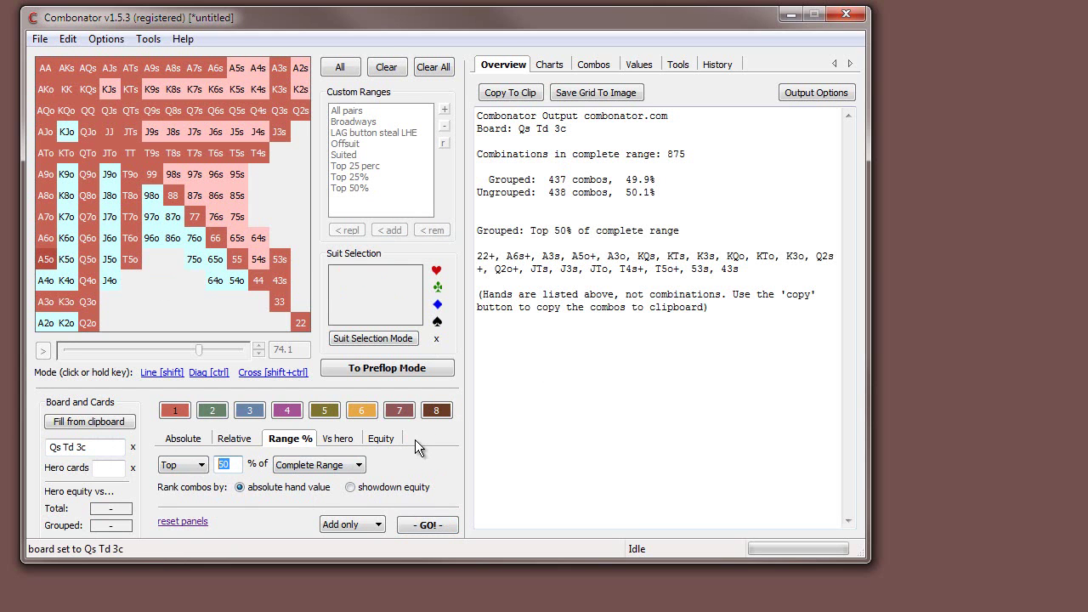
click(626, 181)
double_click(626, 180)
click(651, 168)
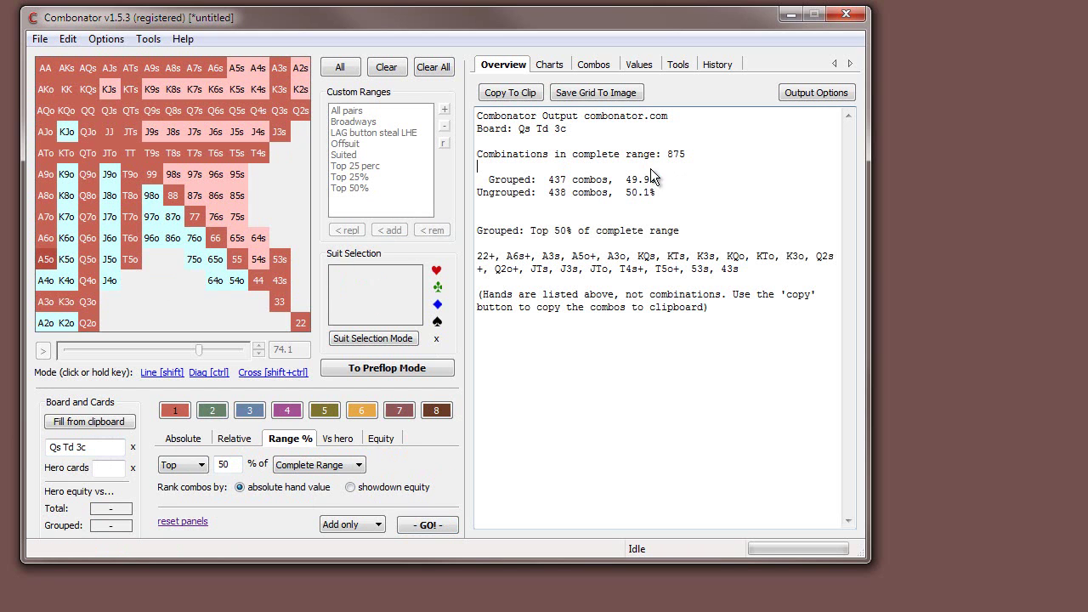
drag(626, 181, 656, 194)
click(602, 181)
double_click(559, 179)
click(557, 273)
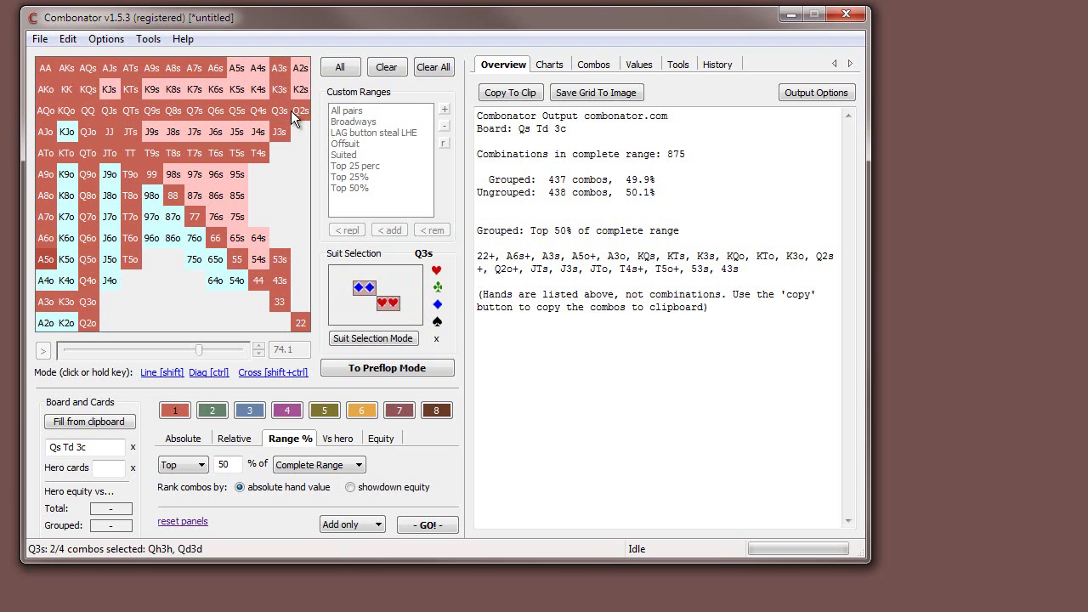
Clear all groups and group the bottom 30% of the complete range by absolute hand value
click(432, 67)
double_click(222, 464)
click(180, 465)
click(179, 490)
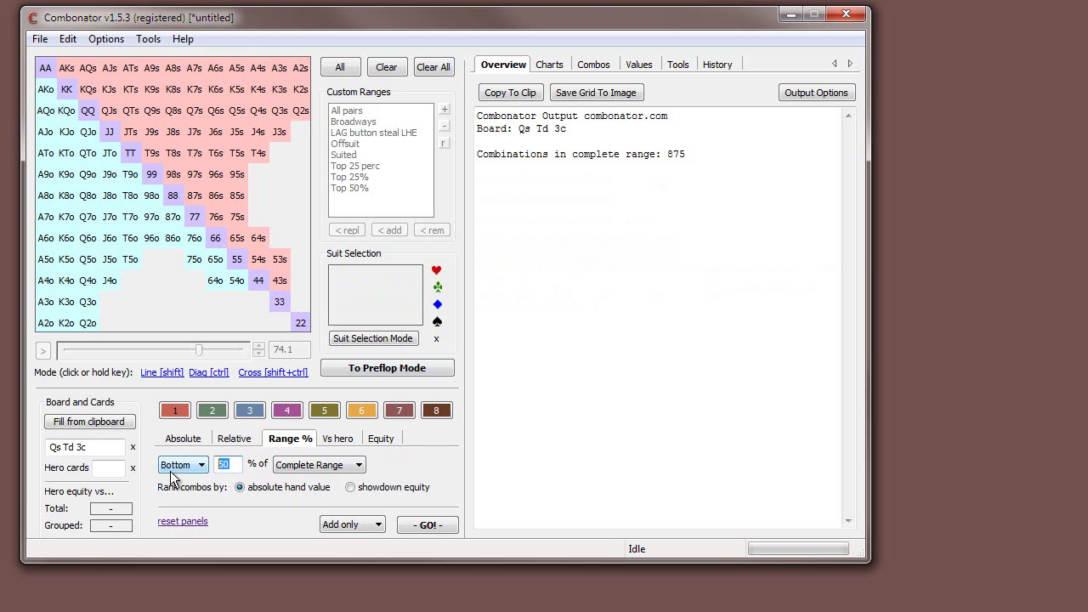
text(30)
click(442, 521)
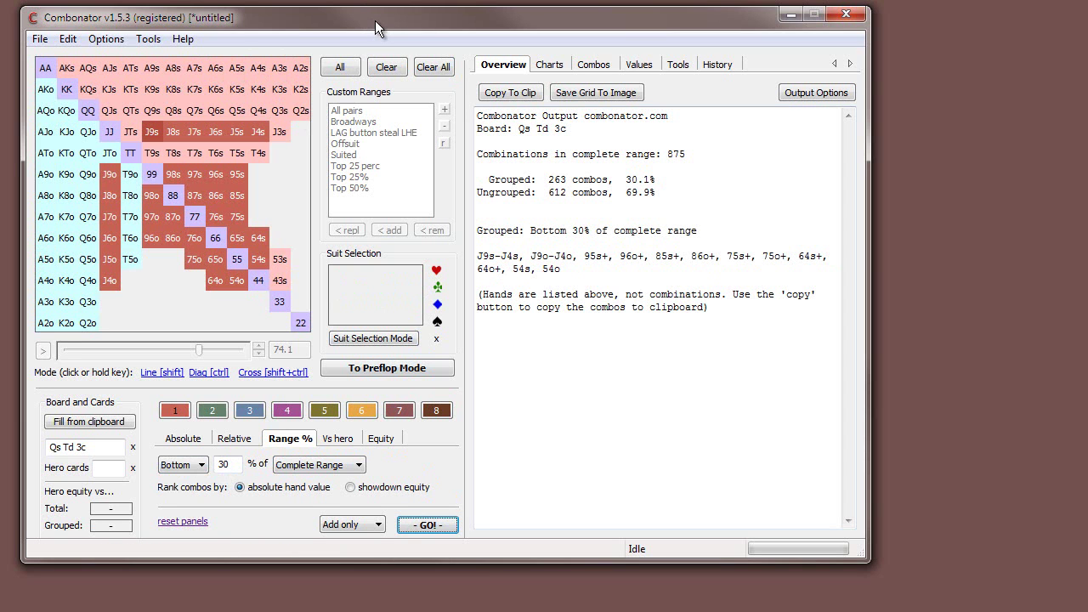
drag(375, 20, 372, 25)
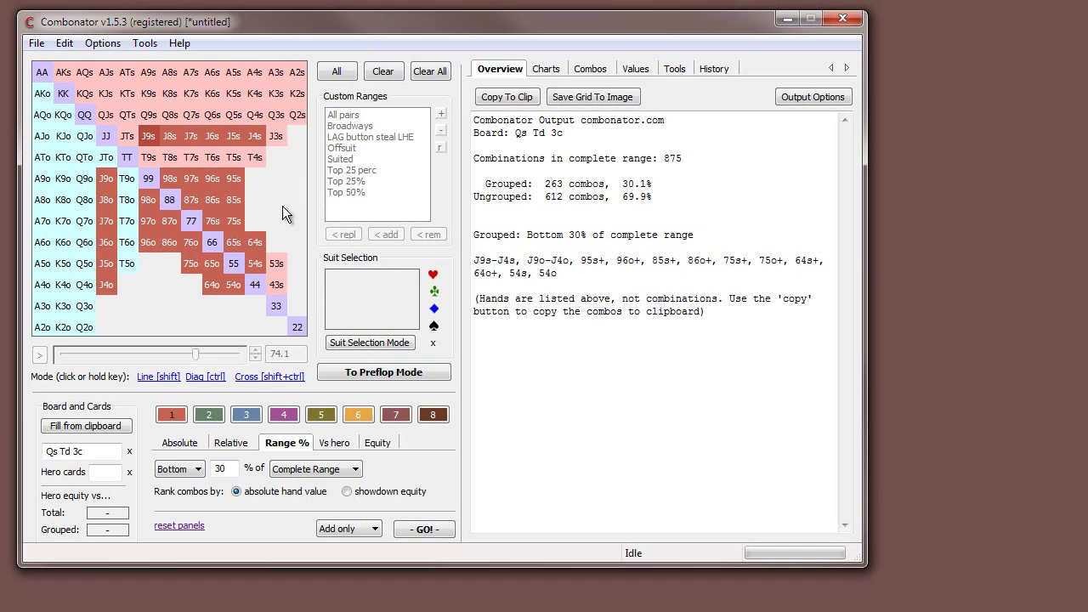
click(110, 455)
drag(70, 449, 44, 452)
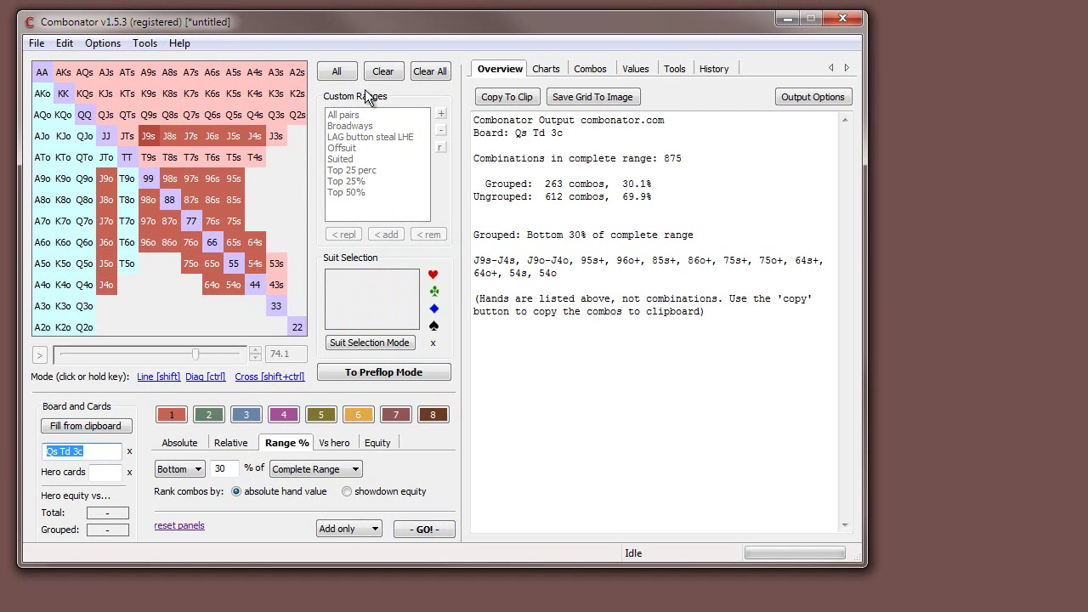
click(370, 301)
double_click(228, 469)
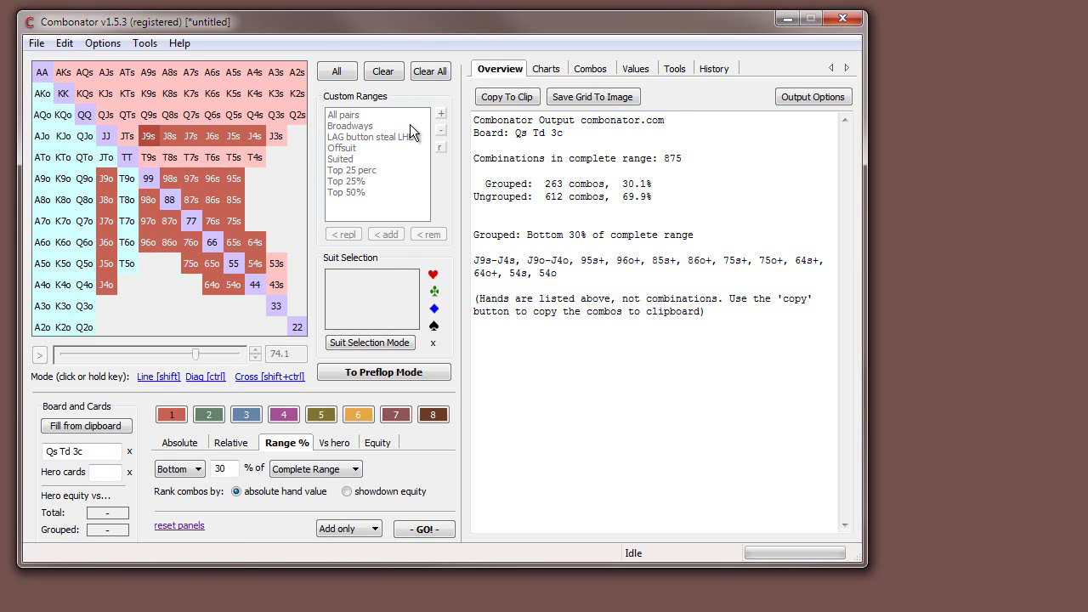
Clear all groups and switch the combo ranking to showdown equity
click(438, 74)
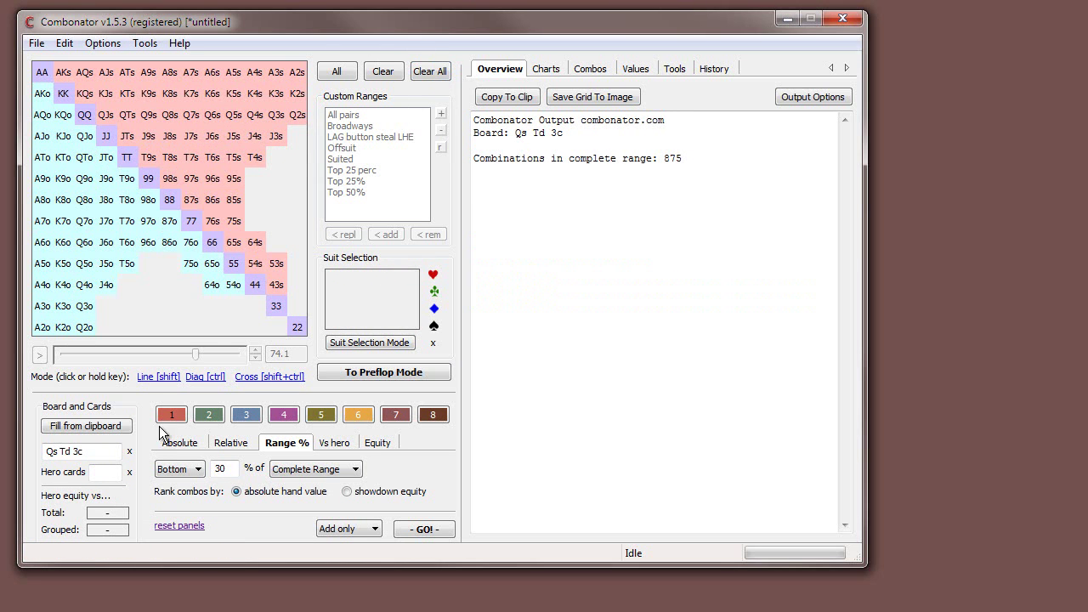
click(278, 493)
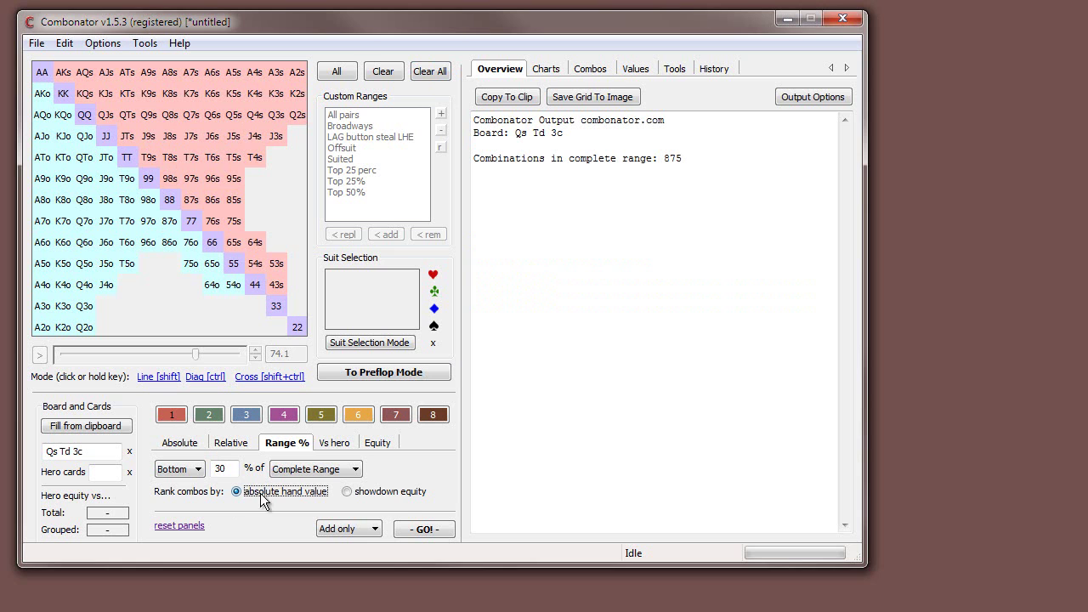
click(393, 495)
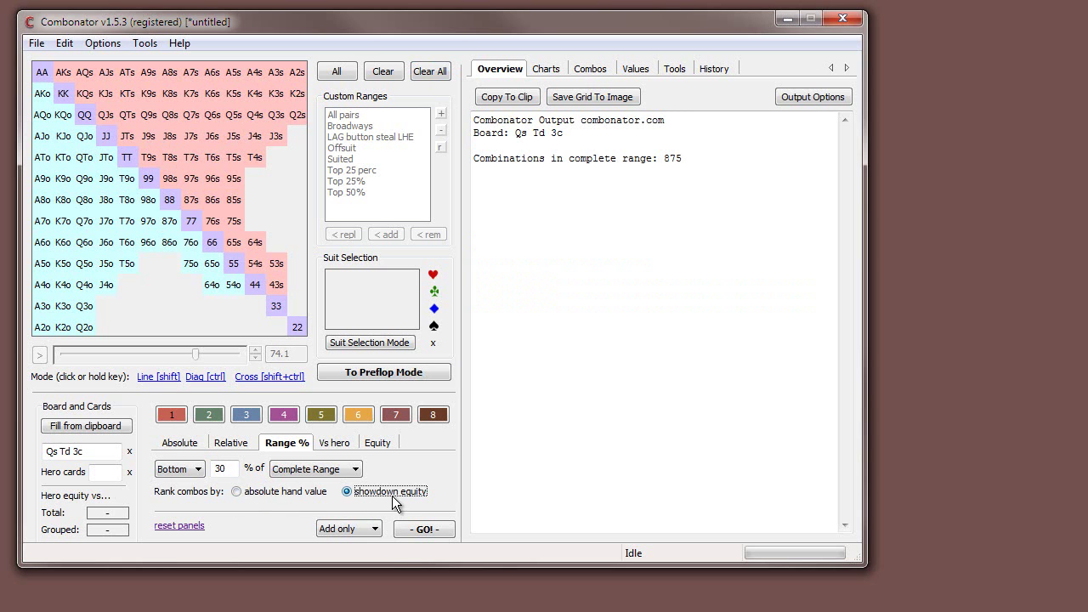
click(185, 528)
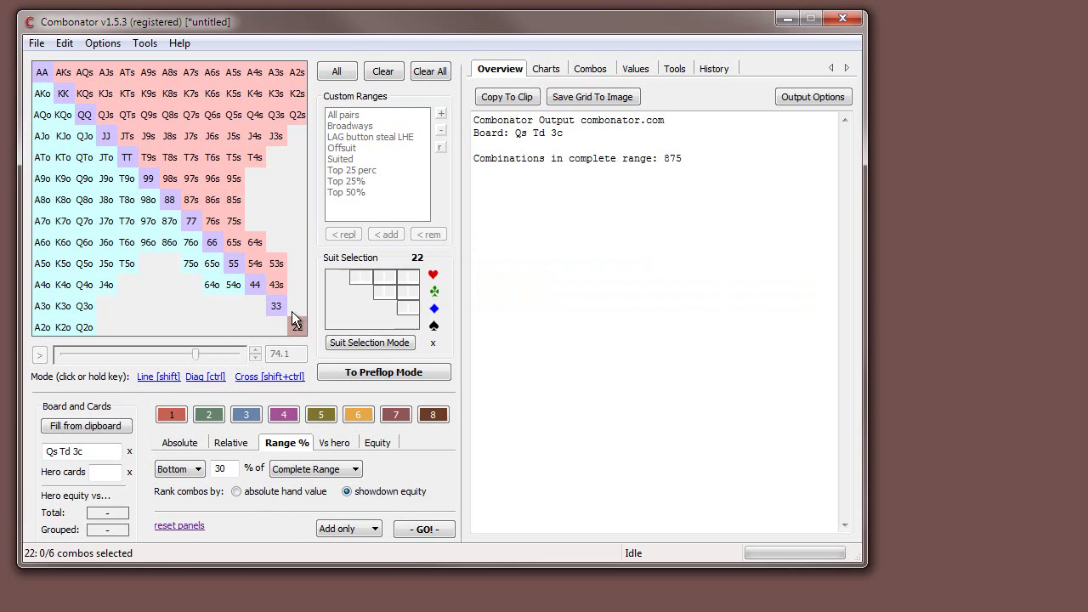
click(367, 498)
Set the hero cards to 3h 2s
click(118, 472)
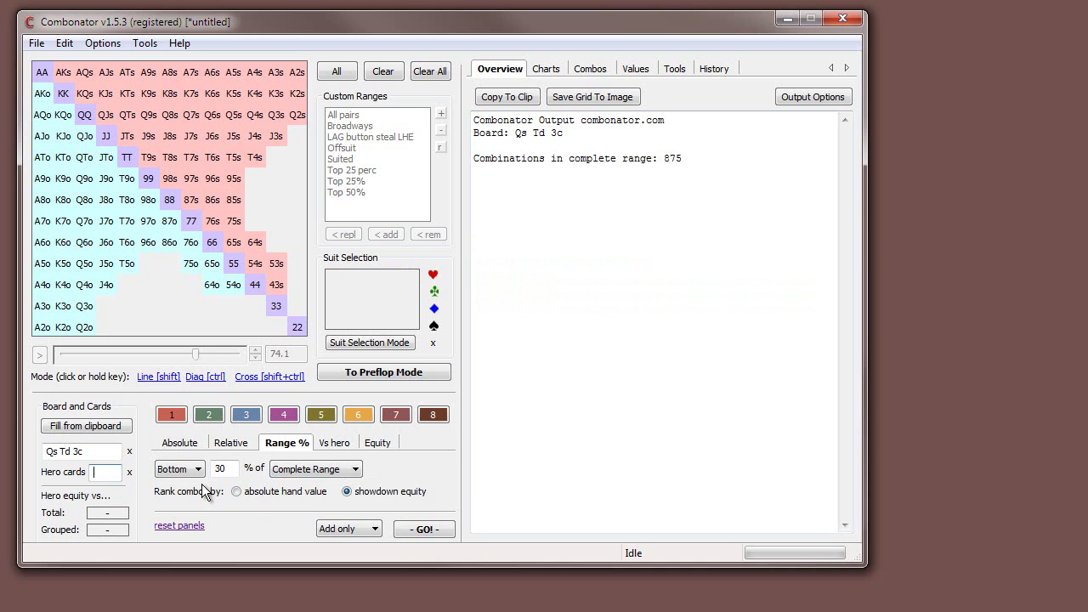
text(3h2s)
key(Return)
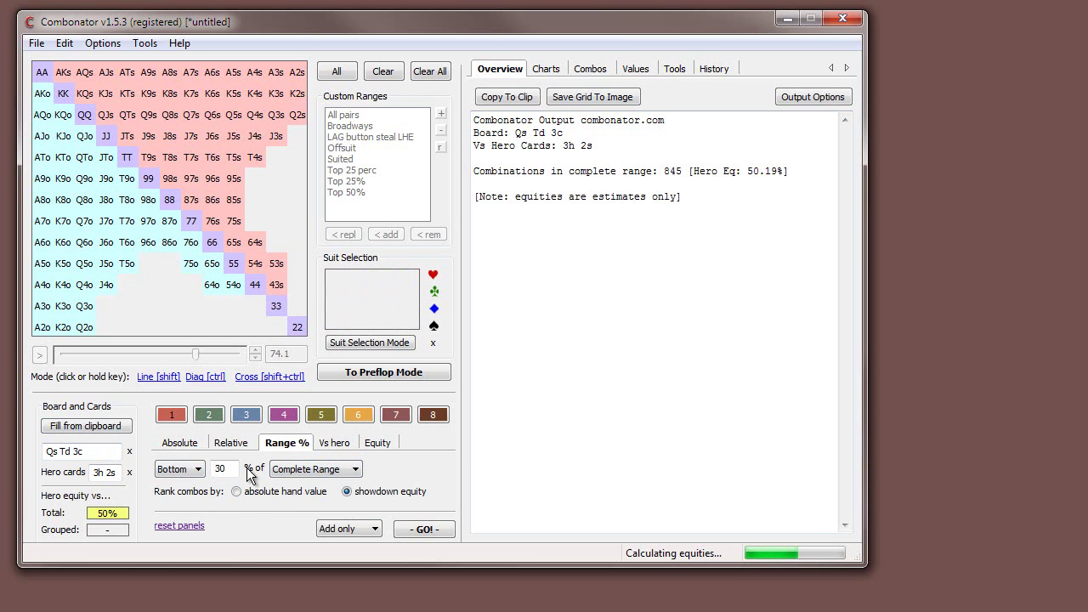
Group the top 50% of the complete range, ranking combos by showdown equity
click(174, 469)
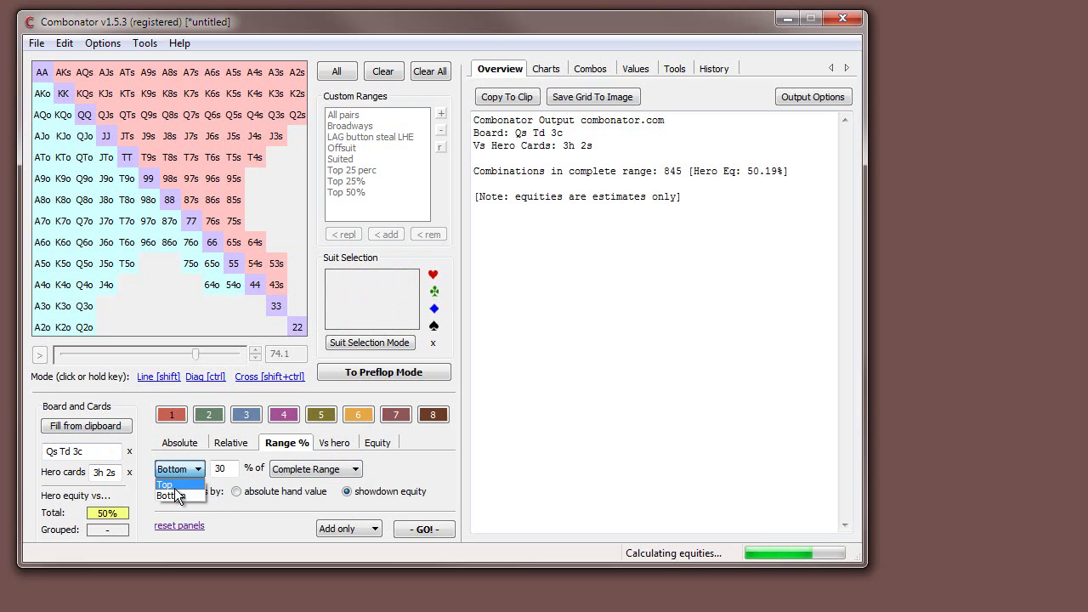
click(170, 482)
drag(234, 469, 124, 486)
text(50)
click(347, 469)
click(348, 469)
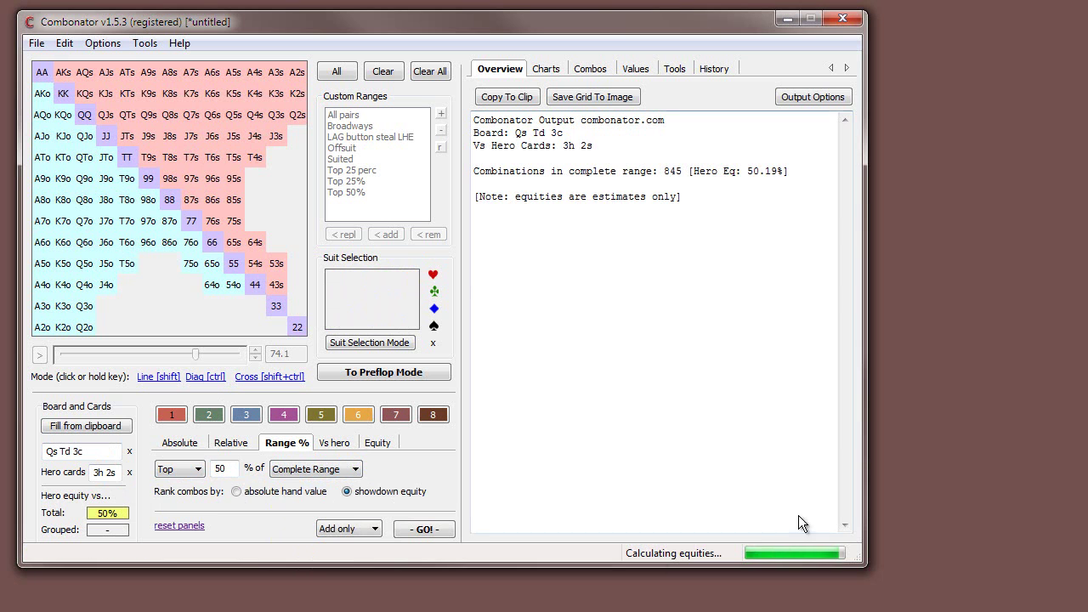
click(423, 530)
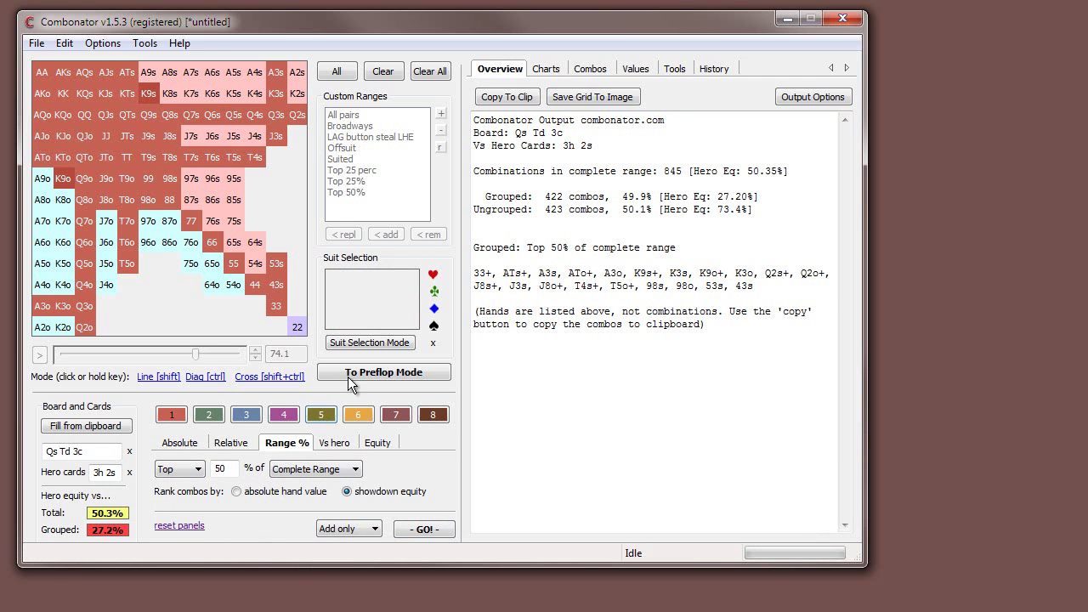
Clear all groups and regroup the top 50% of the complete range by absolute hand value for comparison
click(429, 71)
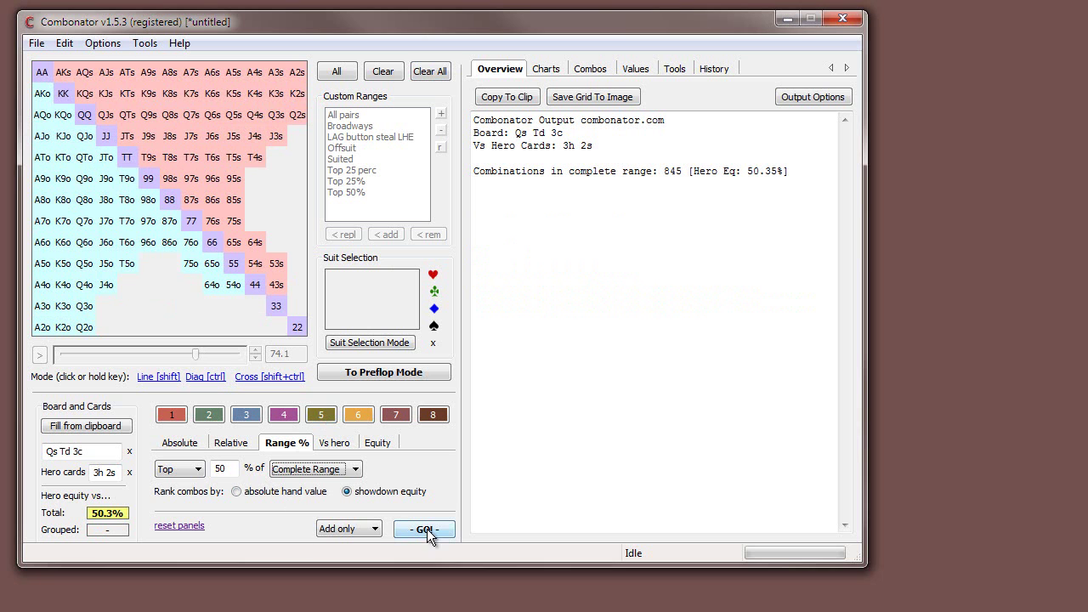
click(236, 492)
click(421, 530)
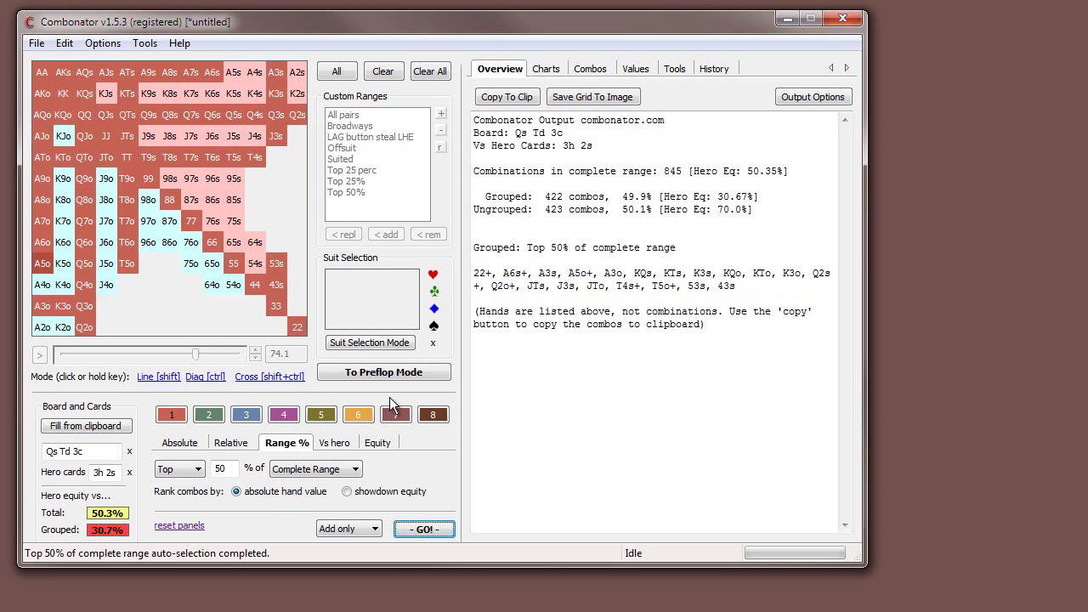
Regroup the top 50% of the complete range by showdown equity from a cleared grid and examine the selected T8s and J9s combos
click(430, 72)
click(387, 492)
click(420, 530)
mouse_move(176, 164)
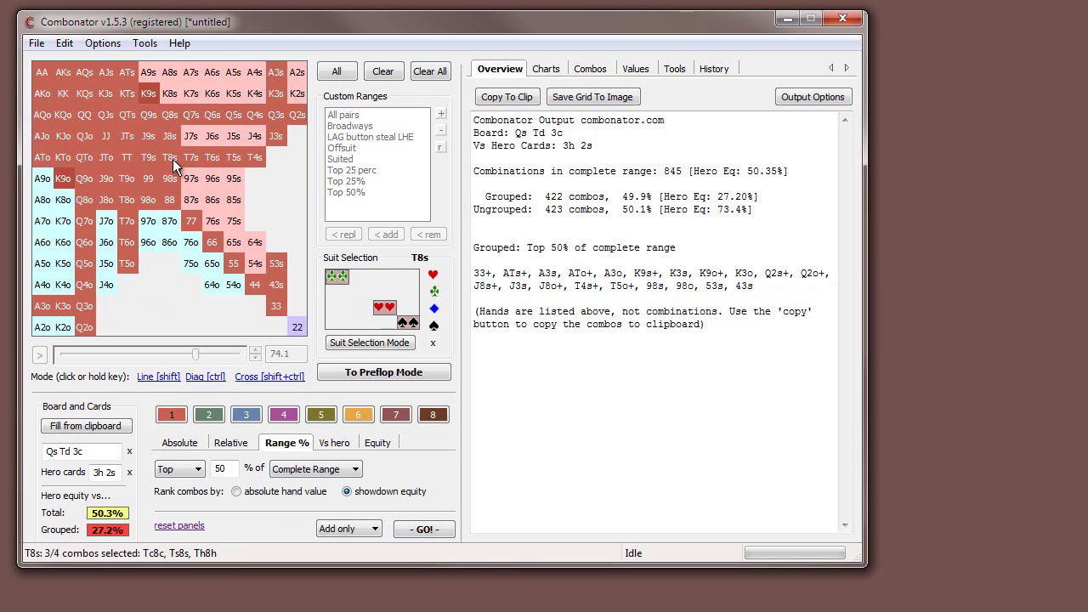
mouse_move(166, 138)
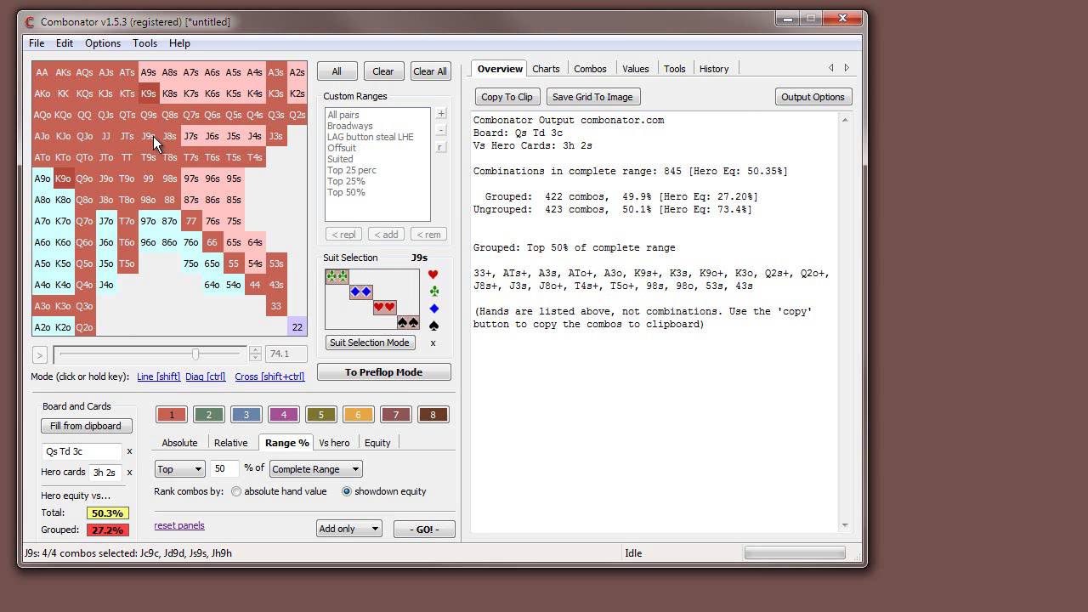
click(147, 73)
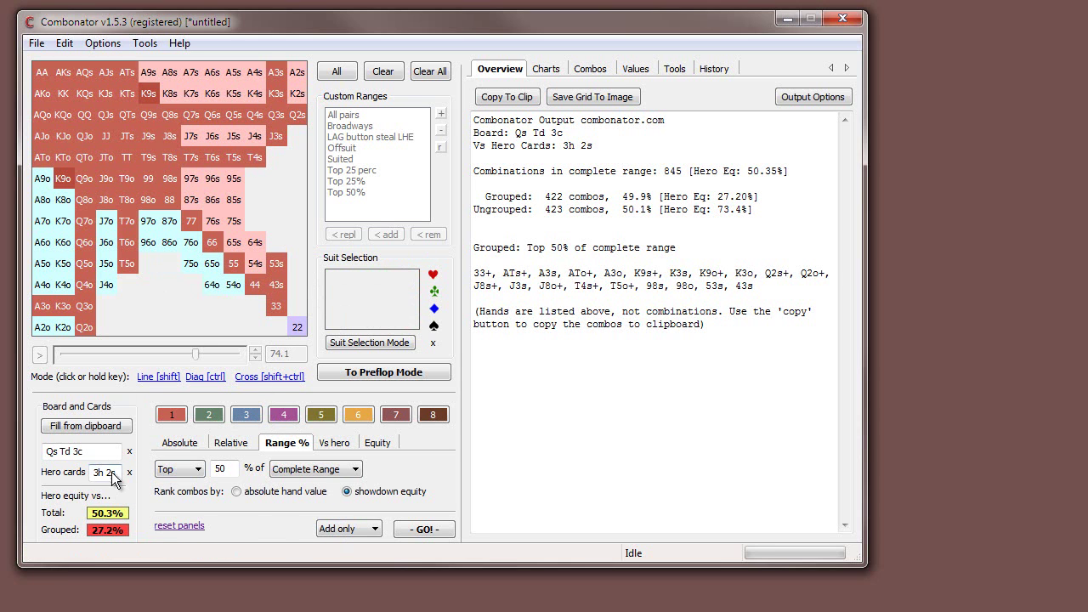
drag(114, 474, 81, 479)
click(92, 474)
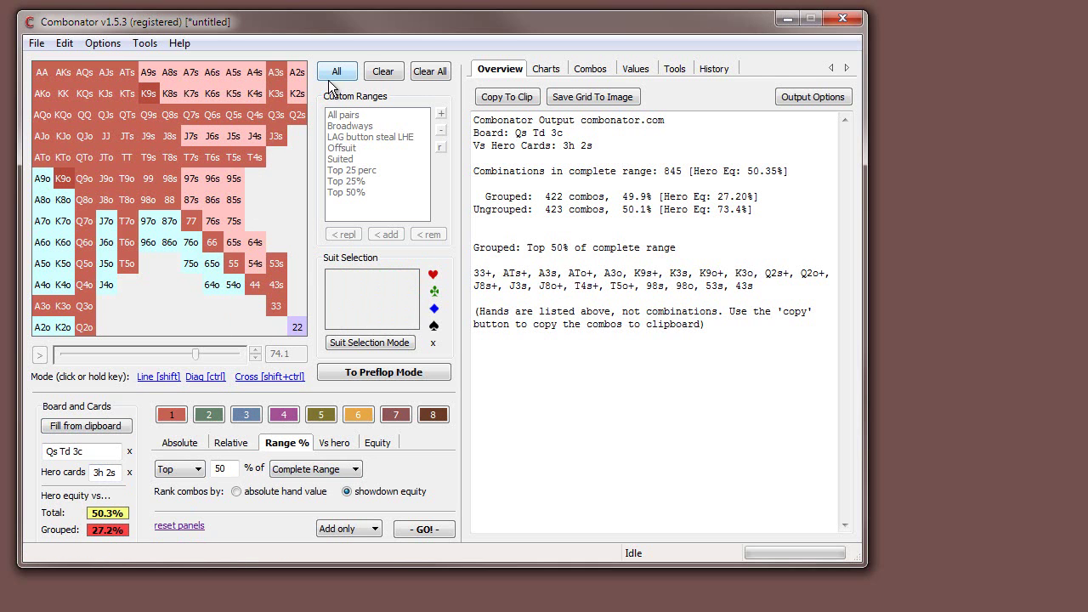
Clear all groups and group the bottom 30% of the complete range by showdown equity
click(426, 71)
click(200, 468)
click(170, 496)
key(Tab)
text(30)
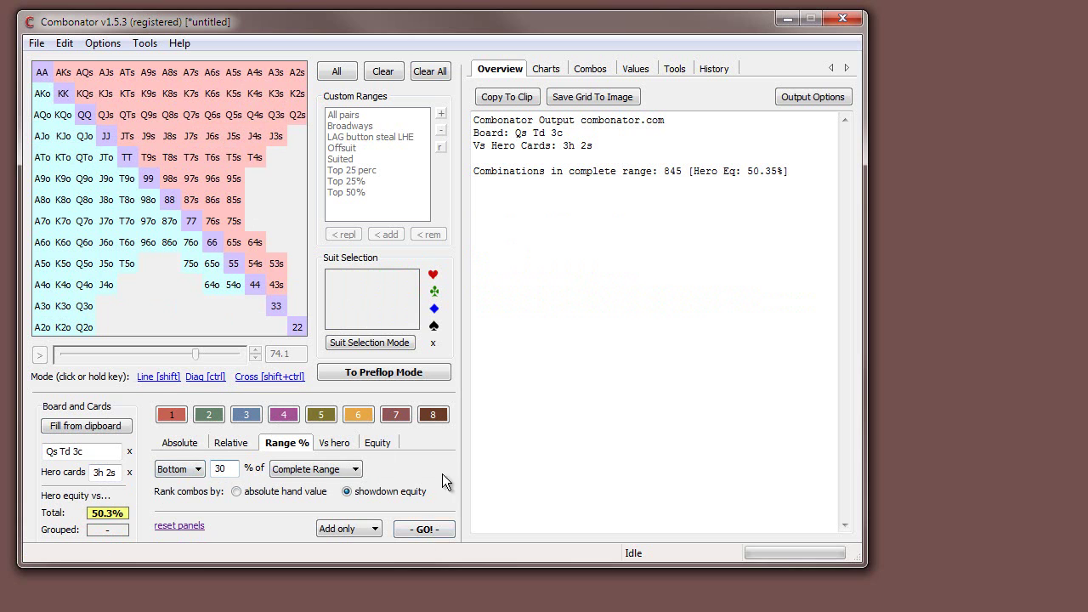
click(424, 529)
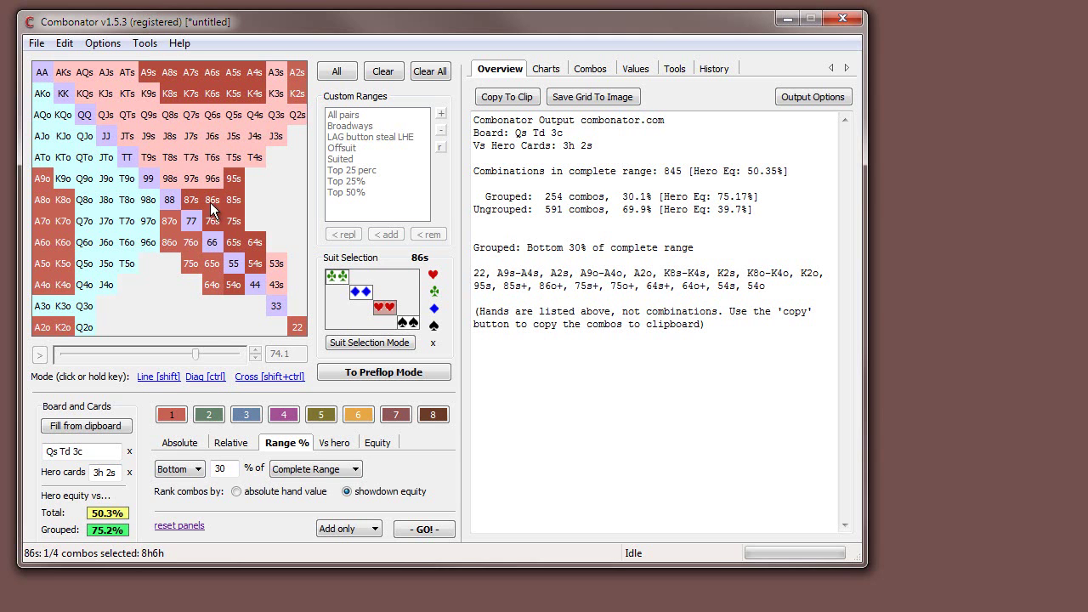
double_click(225, 469)
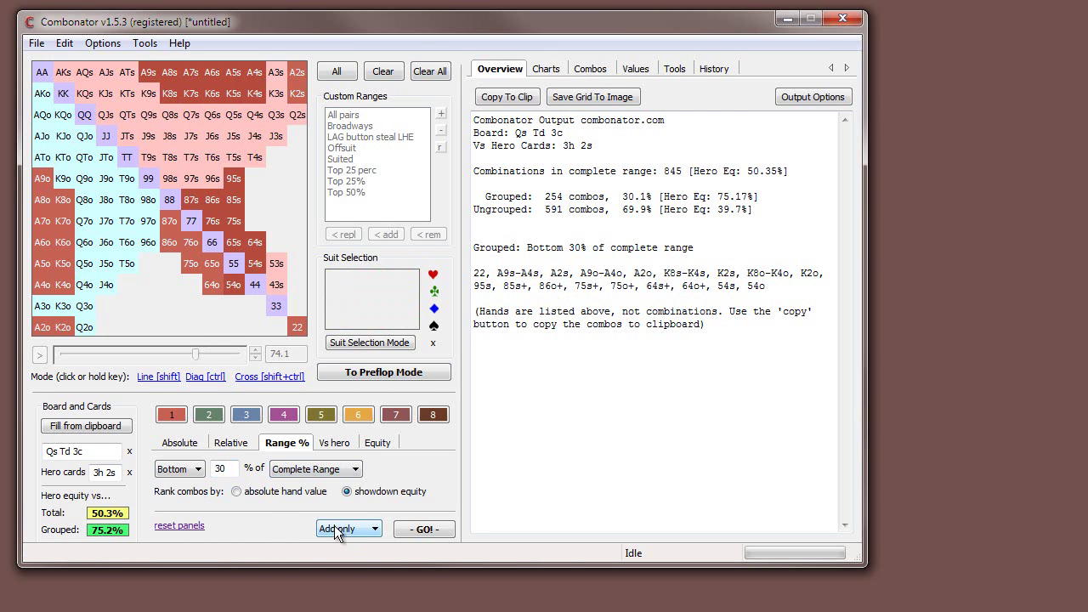
click(345, 469)
click(344, 478)
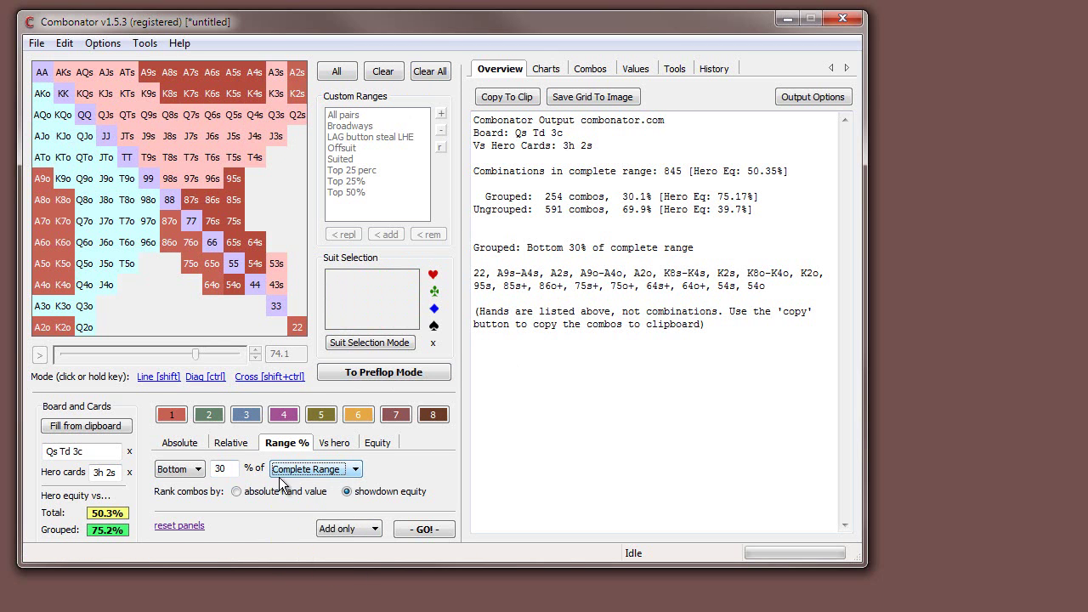
click(329, 473)
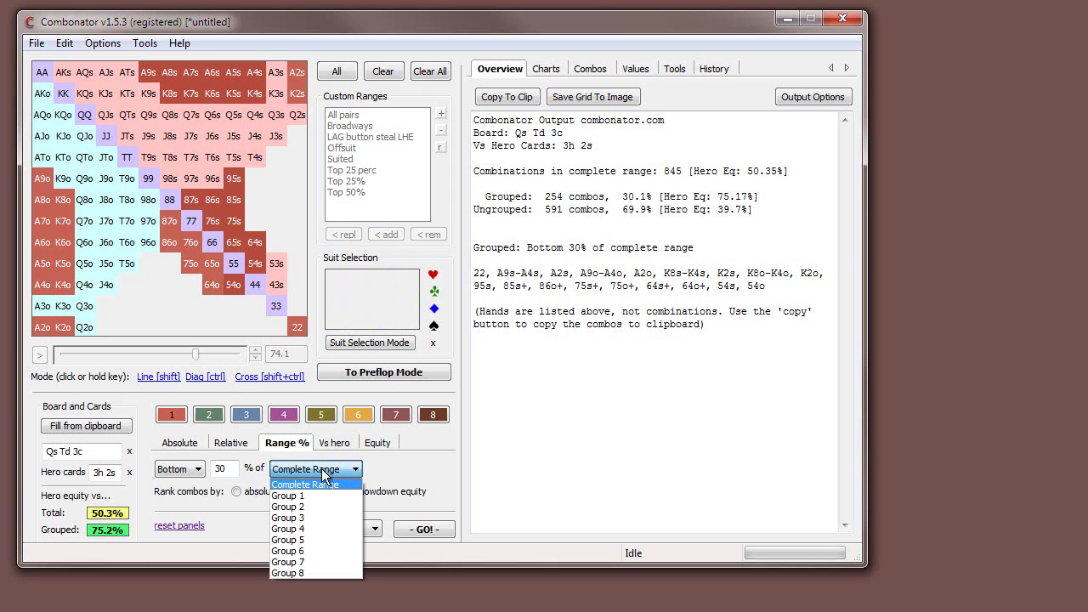
click(318, 468)
Clear all groups and put the top 70% of the complete range into group 1, ranked by showdown equity
click(424, 73)
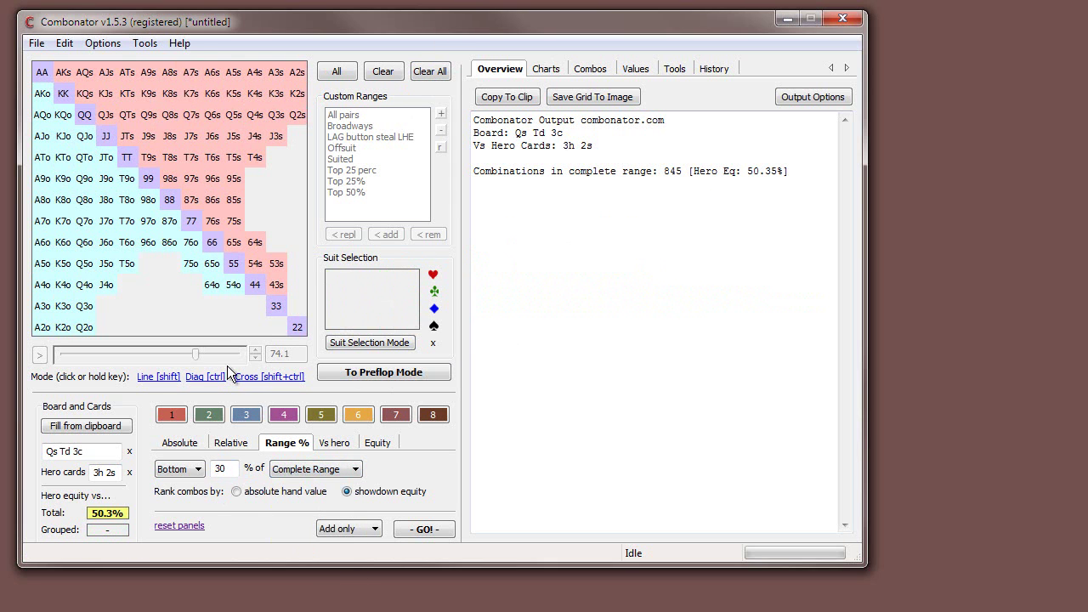
drag(224, 471, 98, 473)
text(70)
click(303, 472)
click(312, 486)
click(388, 493)
click(192, 470)
click(188, 485)
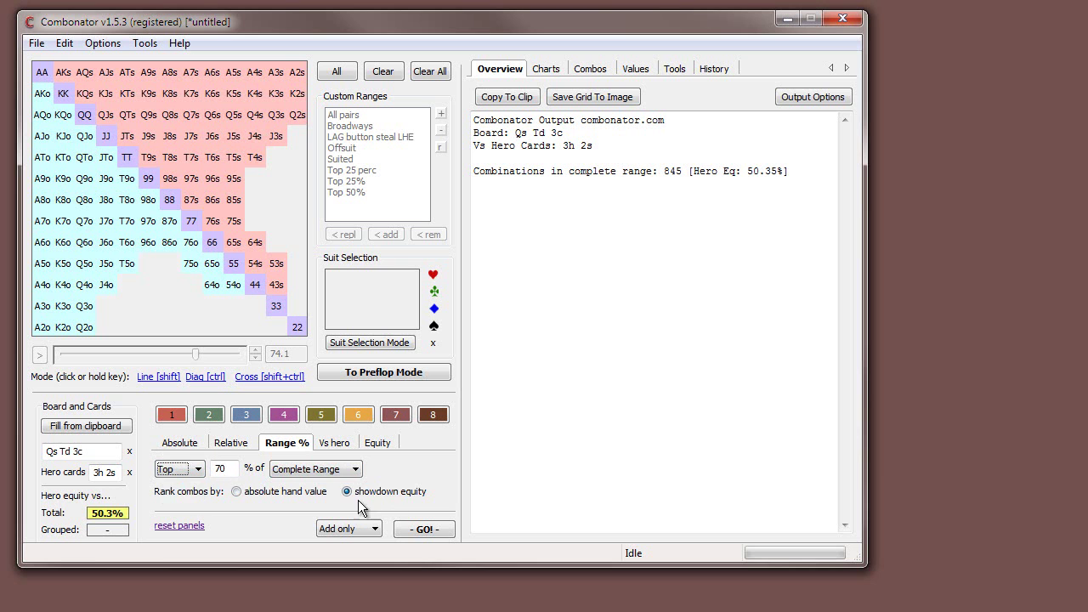
click(446, 535)
Assign the top 30% of group 1 to group 2 by showdown equity in Overwrite mode and check group 2's share
click(208, 415)
double_click(223, 468)
text(30)
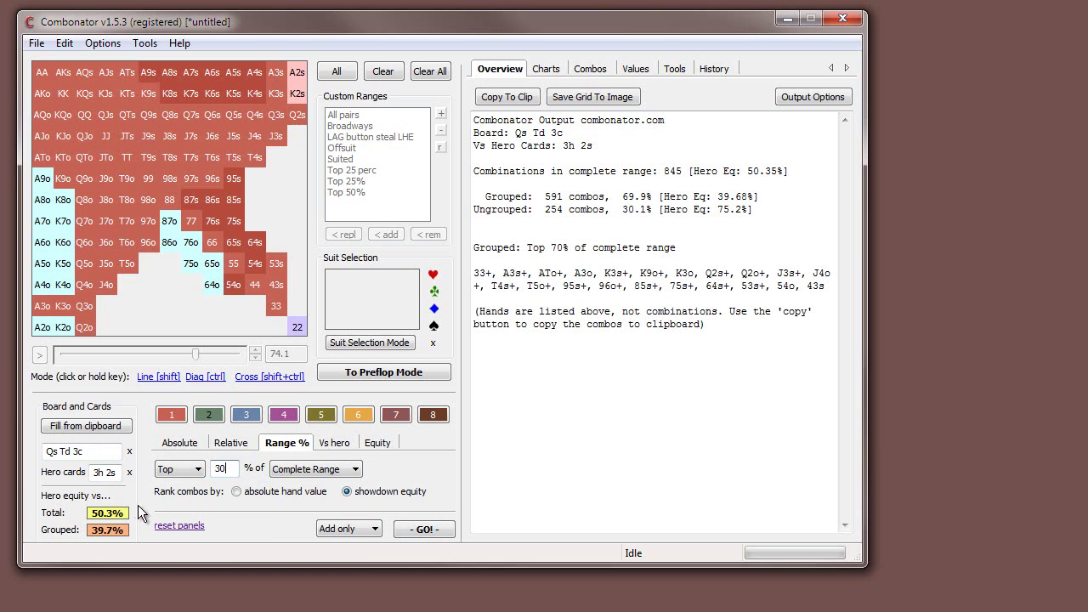
click(336, 469)
click(318, 497)
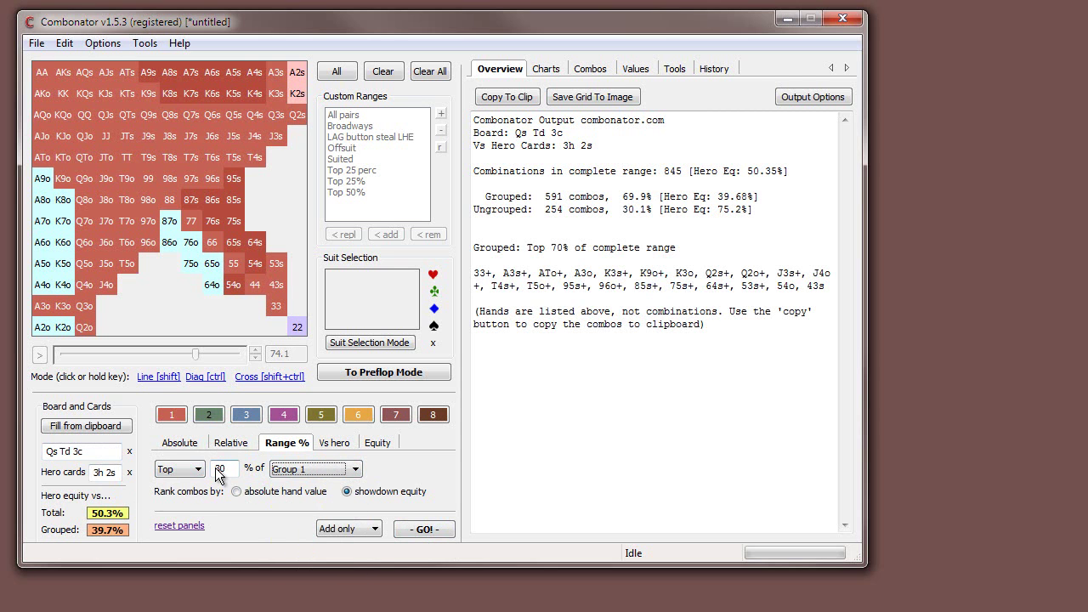
click(340, 528)
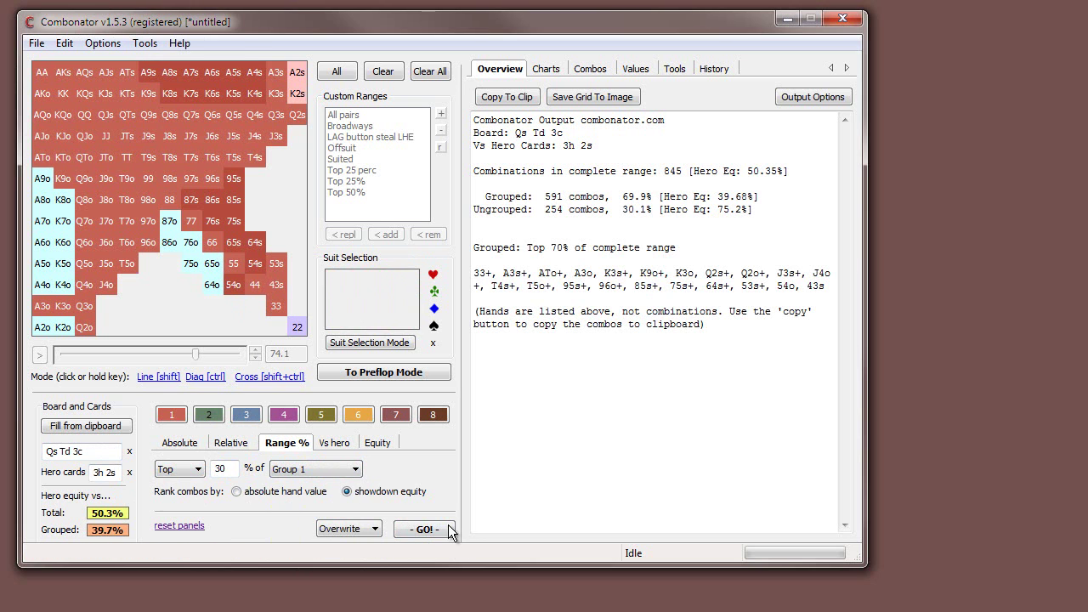
click(424, 529)
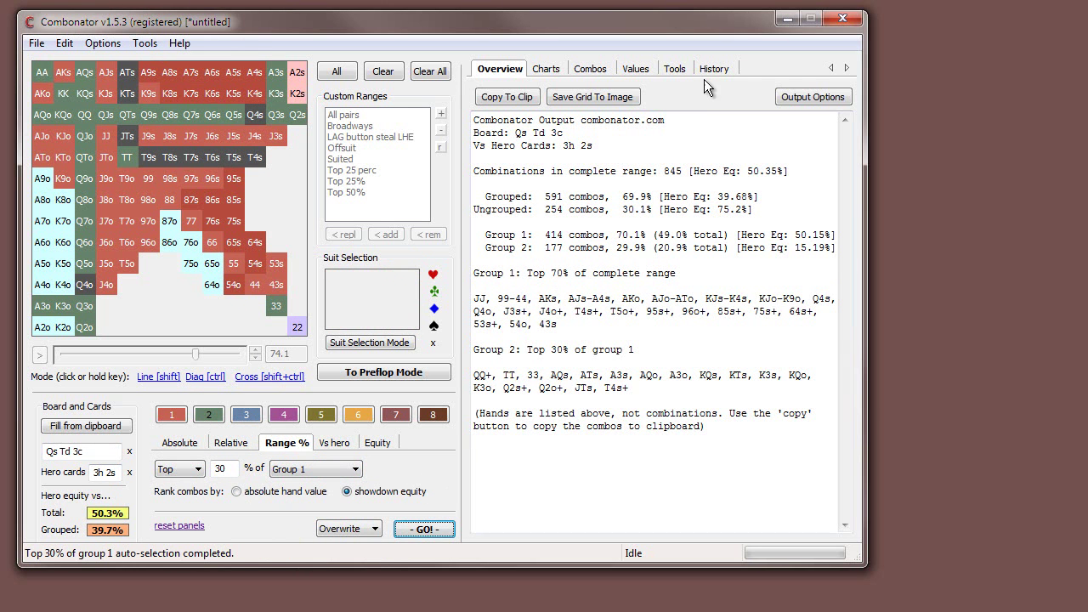
drag(617, 249, 641, 248)
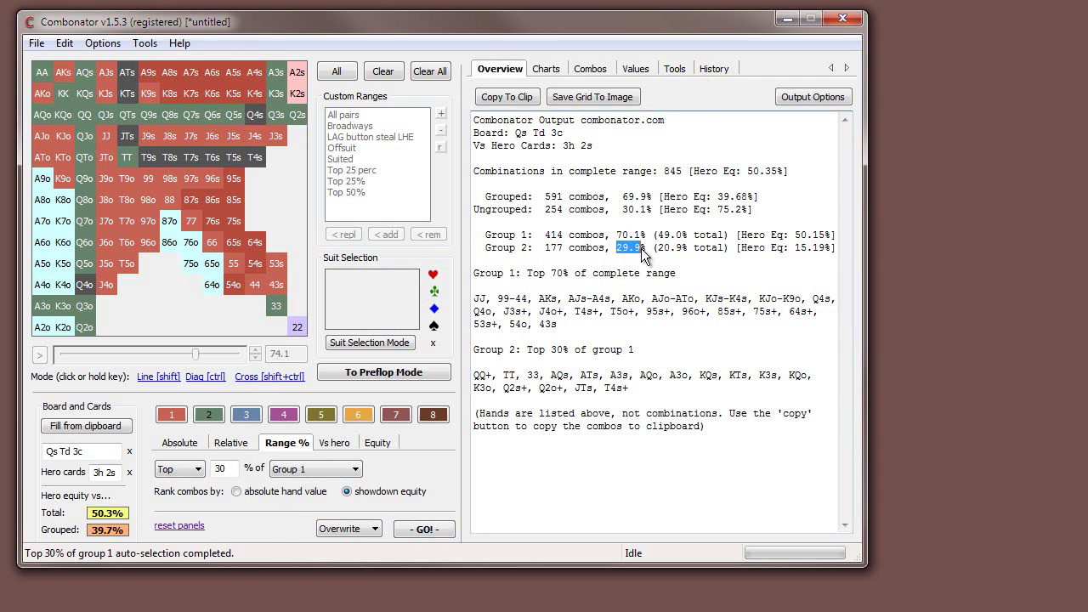